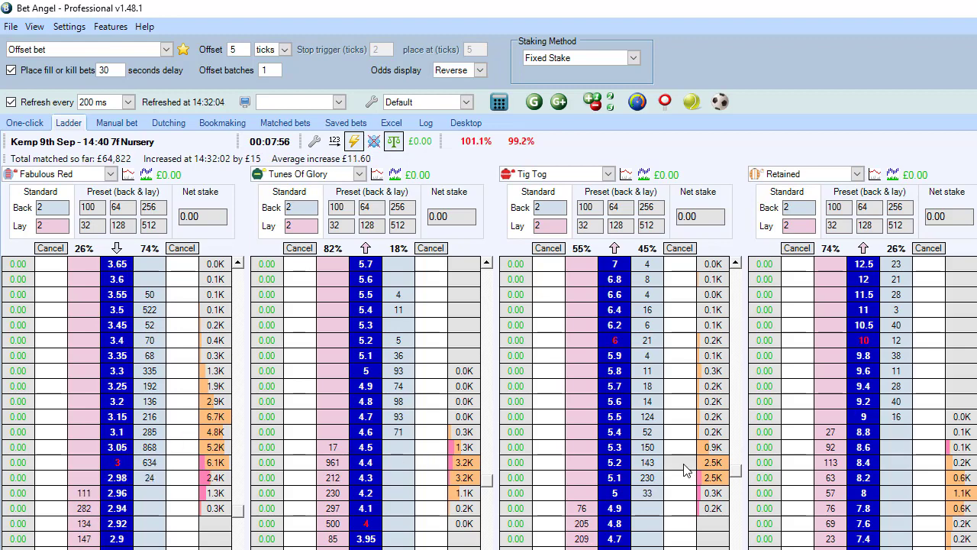
Try a 1-second ladder refresh, then set the Refresh every interval back to 200 ms.
left_click(128, 102)
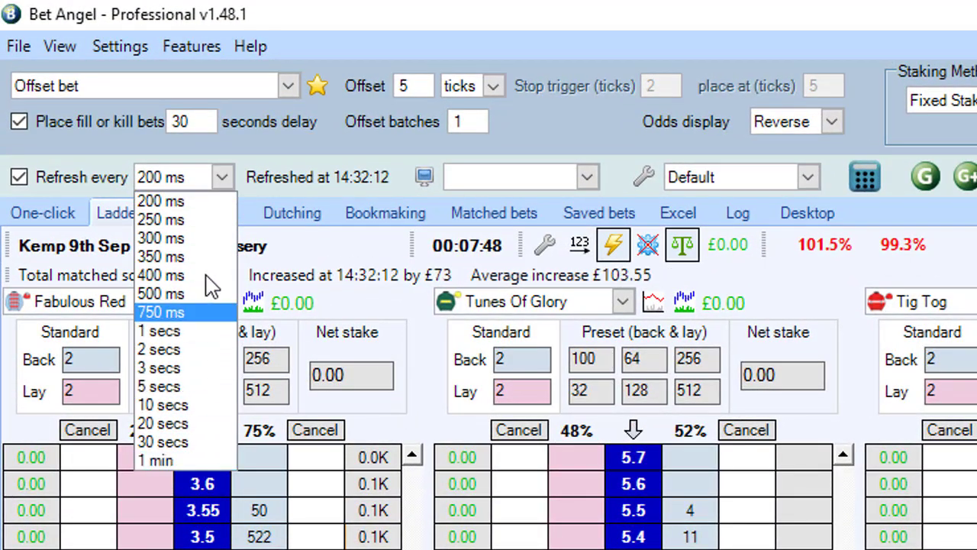
left_click(191, 333)
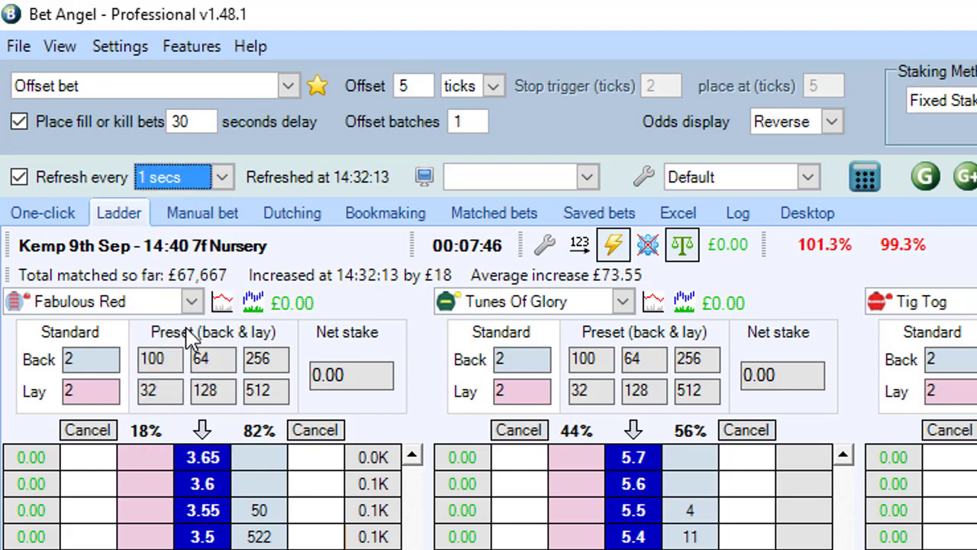
left_click(222, 177)
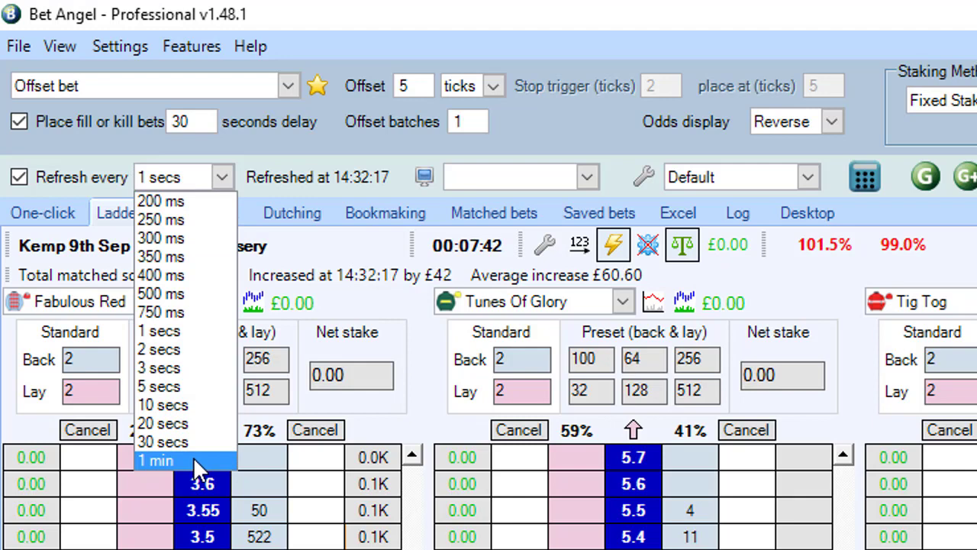
left_click(184, 201)
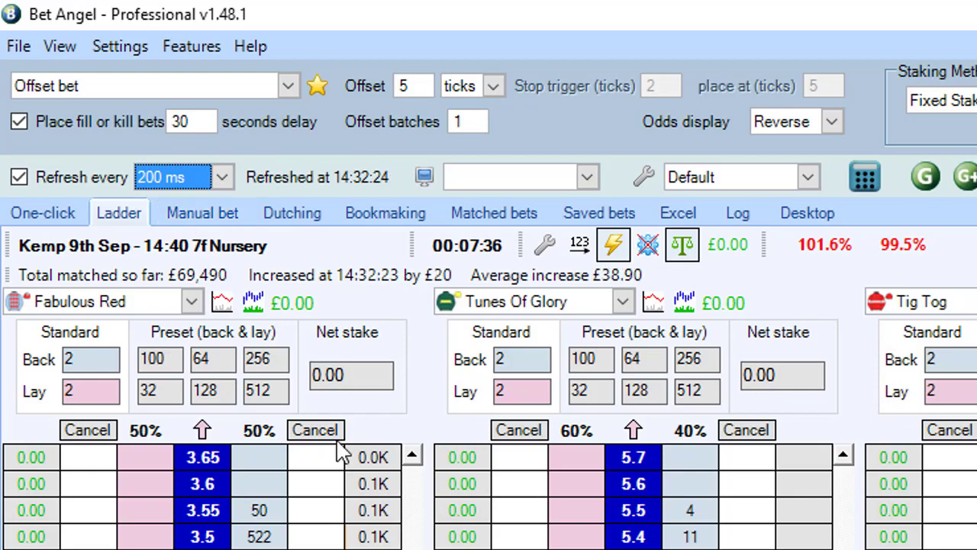
left_click(365, 458)
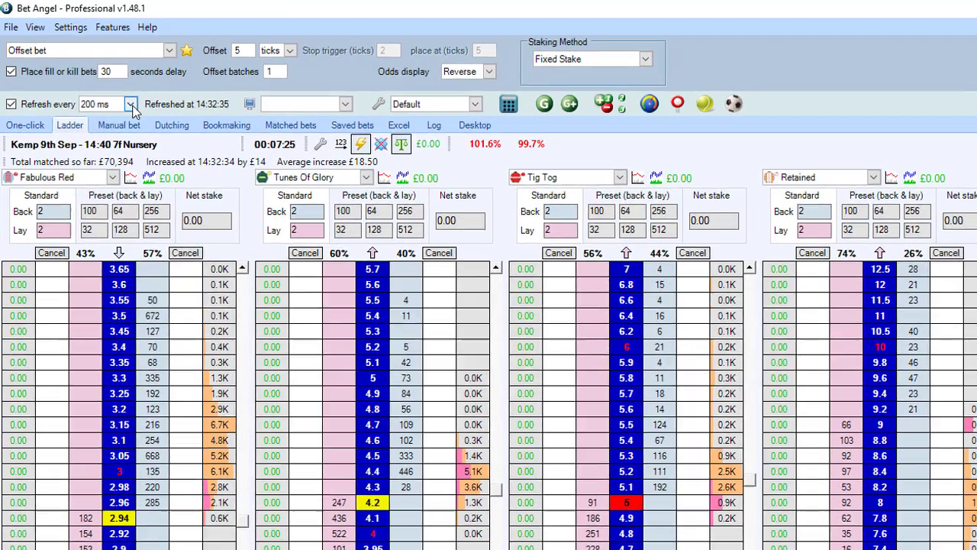
Keep the ladder at 200 ms and tick Use Exchange Streaming in the Communications settings.
left_click(130, 104)
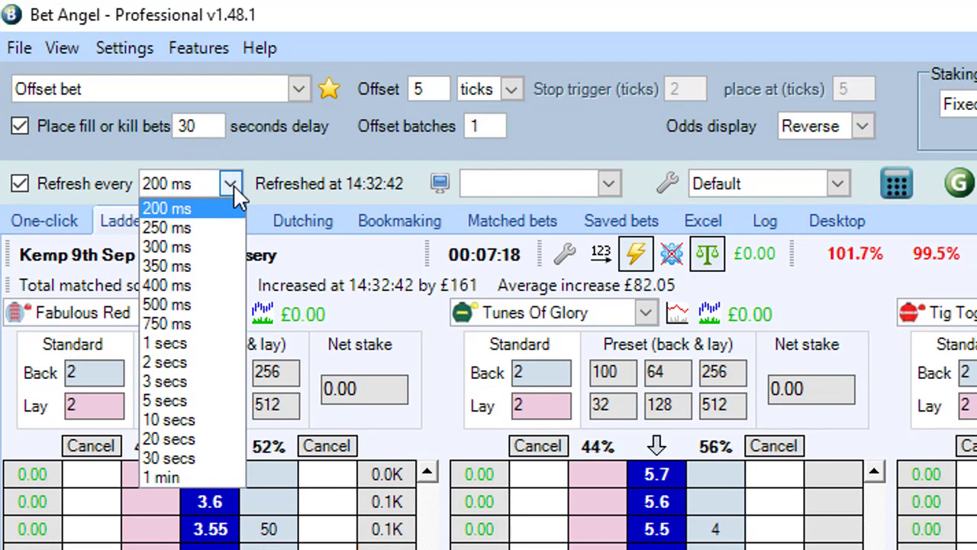
key("Escape")
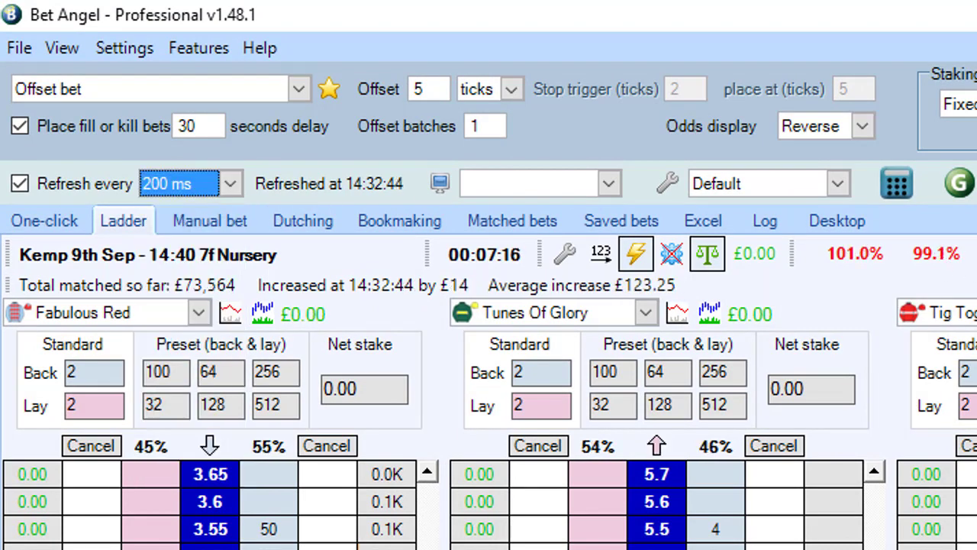
left_click(668, 183)
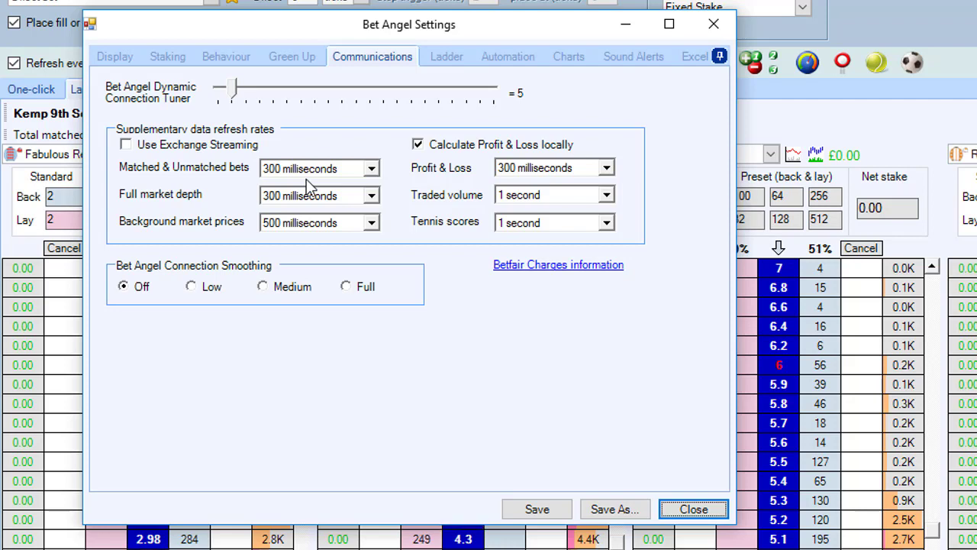
left_click(197, 152)
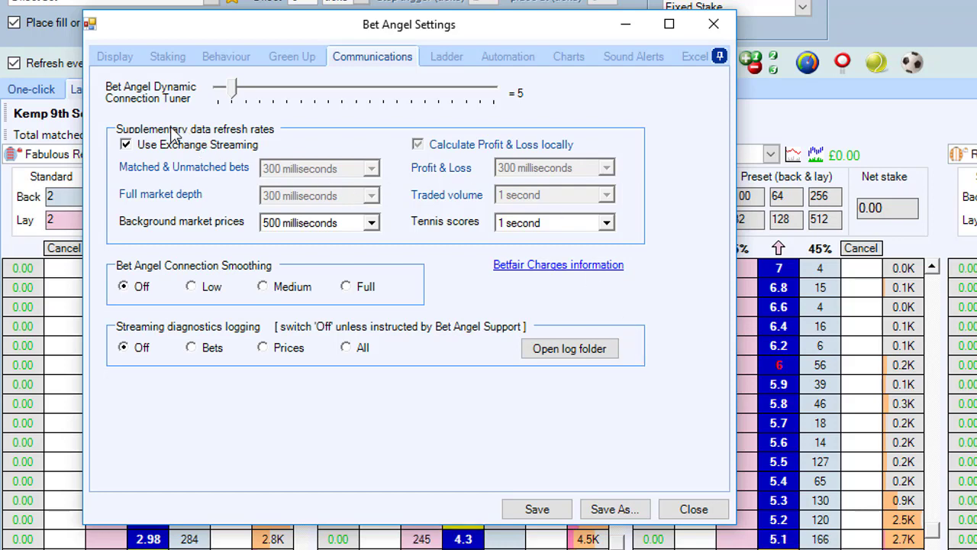
Save the settings under the name 'My default settings' and close the Settings dialog.
left_click(622, 512)
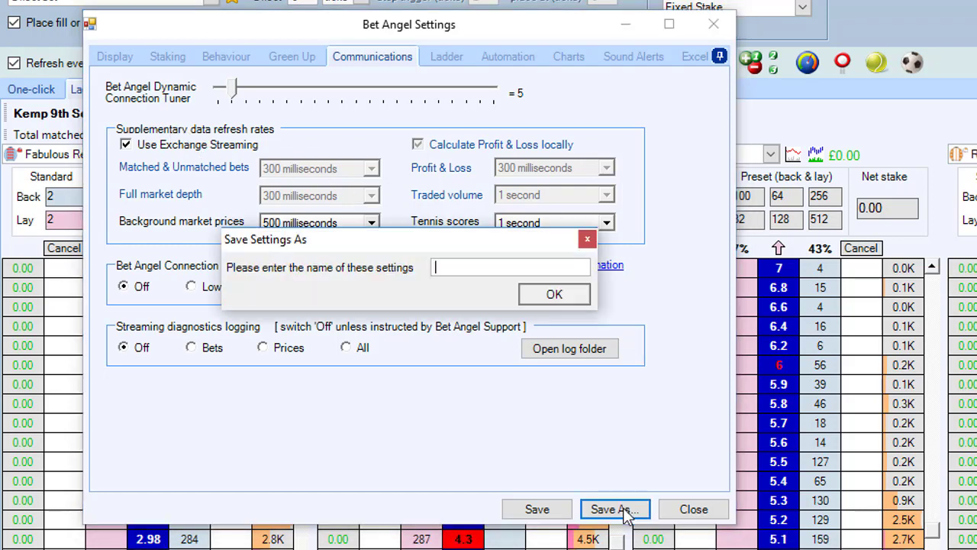
left_click(546, 299)
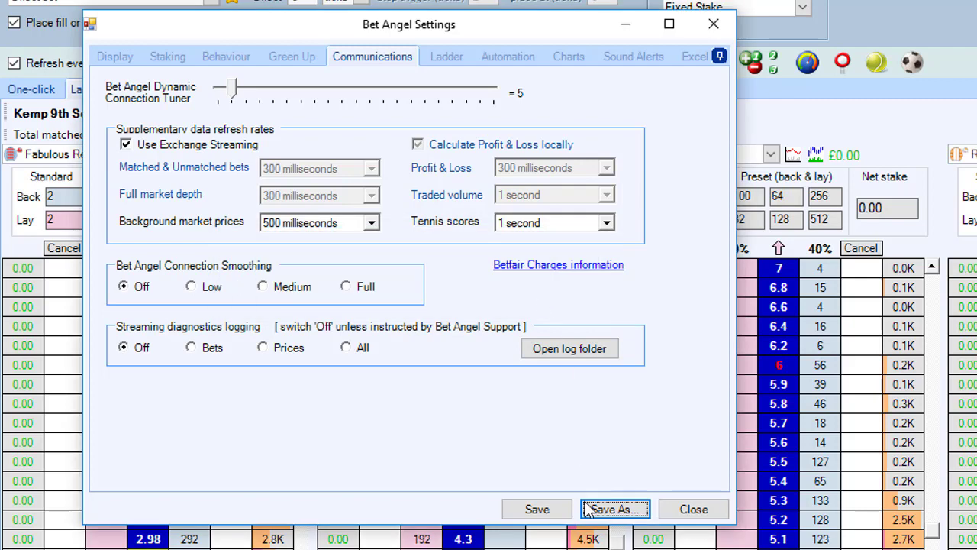
left_click(703, 513)
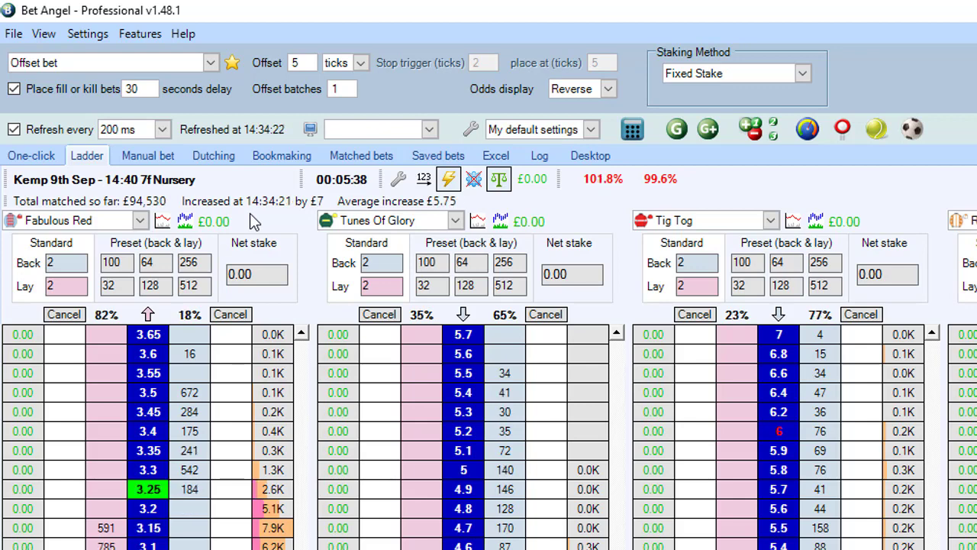
Choose 20 ms from the top of the Refresh every interval list.
left_click(162, 132)
left_click(164, 148)
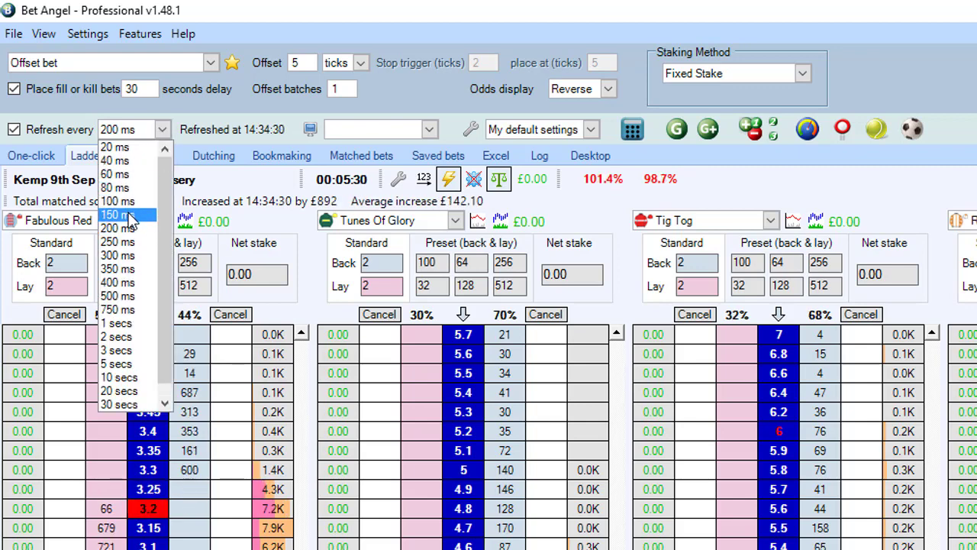
left_click(125, 147)
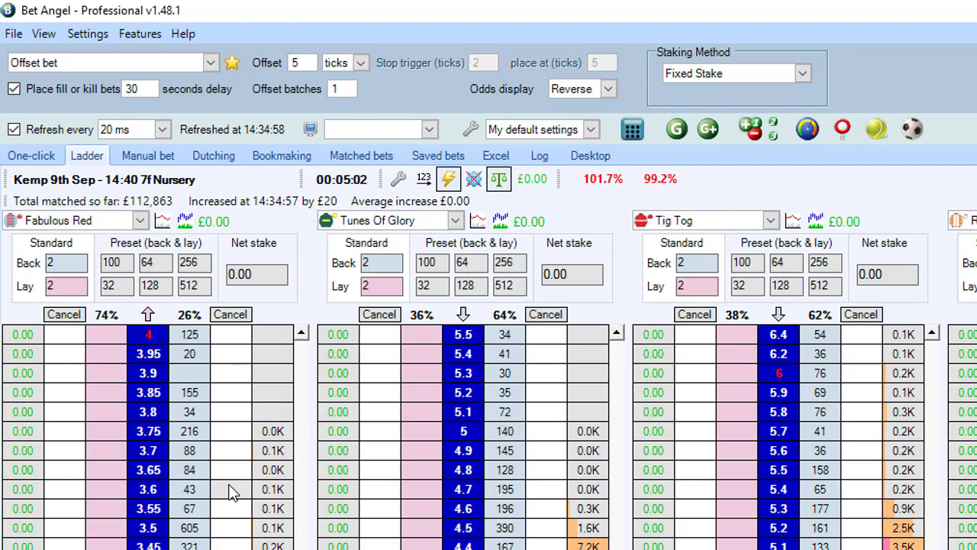
key("ctrl+shift+Tab")
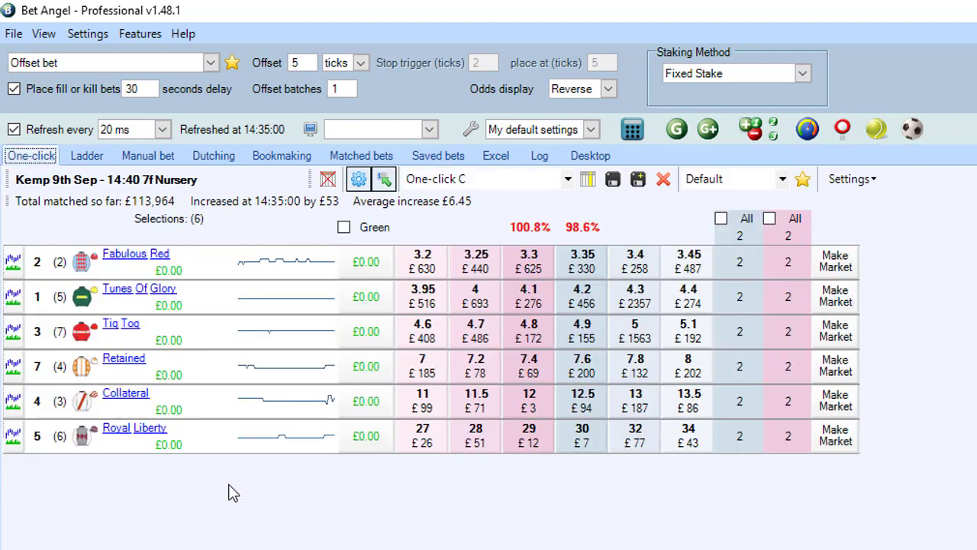
left_click(89, 157)
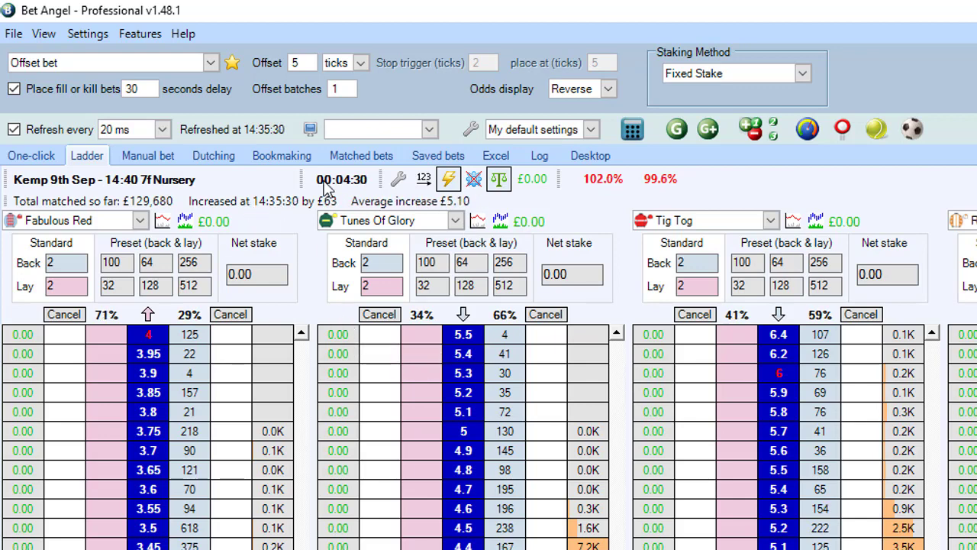
Open Guardian and enlarge its window to show more columns and markets.
left_click(676, 130)
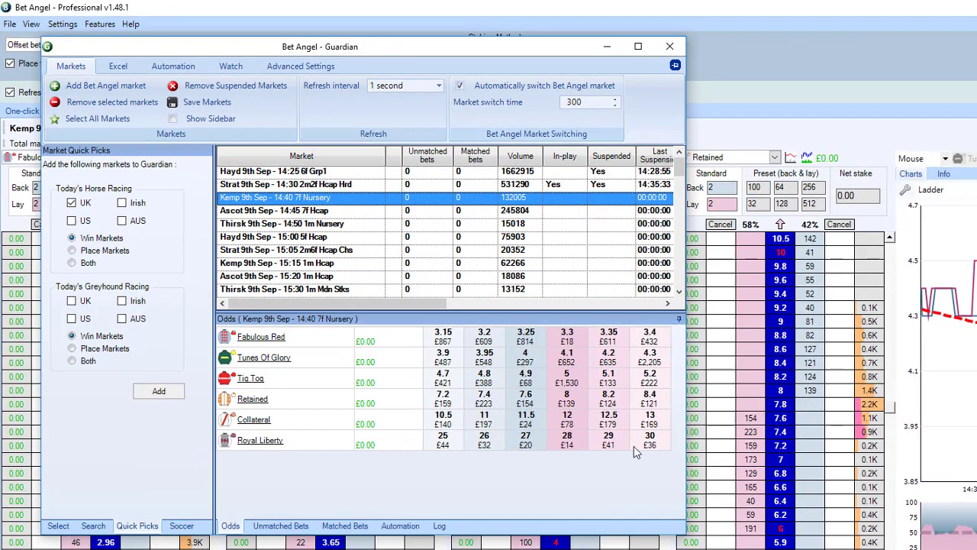
left_click_drag(686, 534, 969, 549)
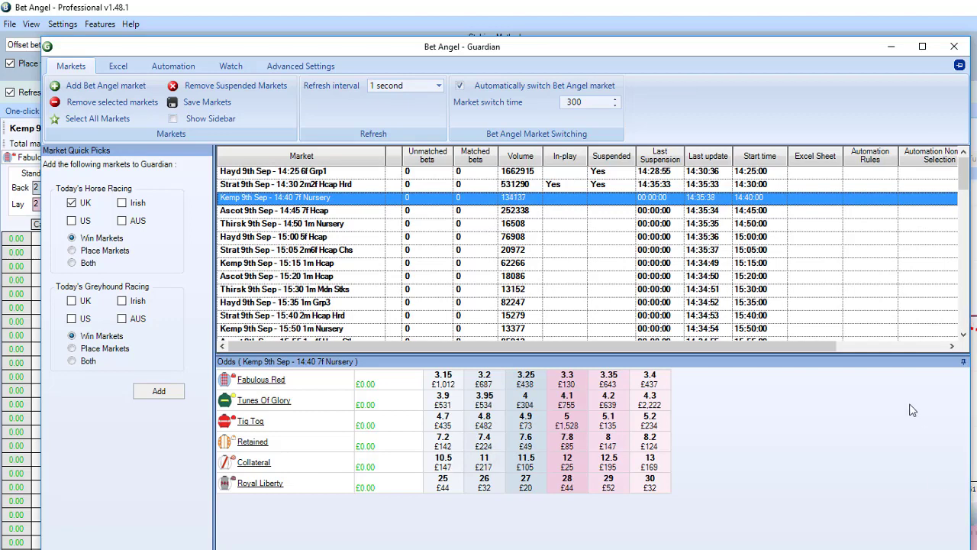
left_click(889, 173)
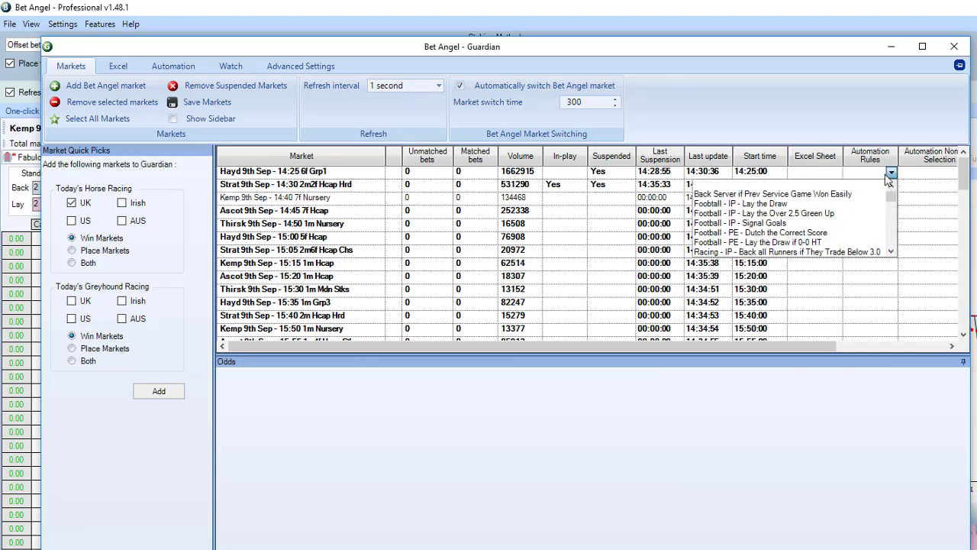
mouse_move(890, 197)
left_mouse_down()
mouse_move(890, 229)
mouse_move(891, 200)
left_mouse_up()
left_click(844, 106)
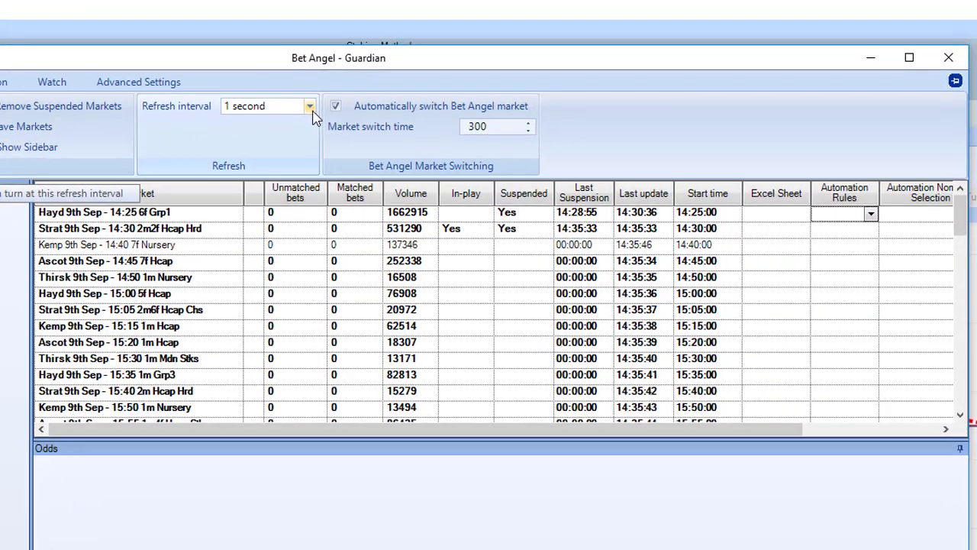
Delete the Kemp 15:50 market and all later markets from Guardian's list.
left_click(135, 410)
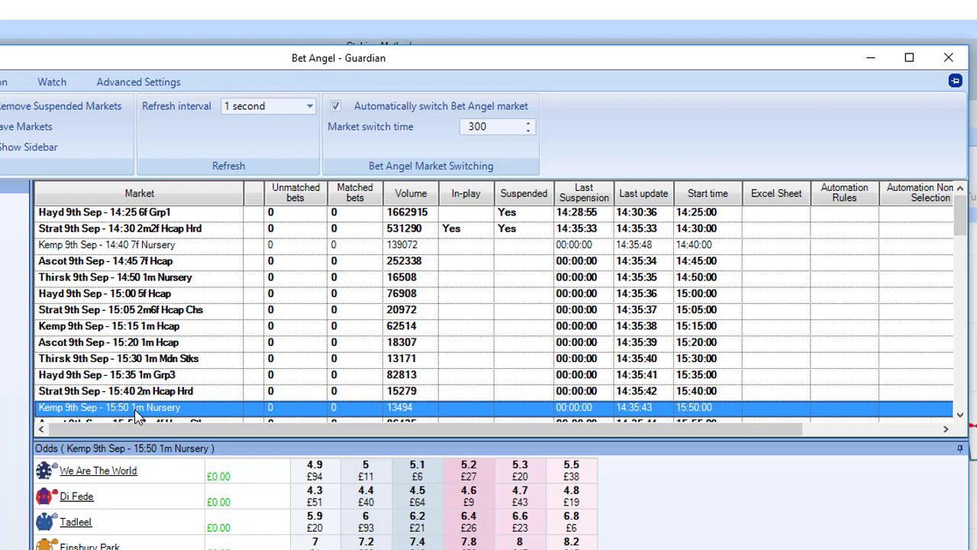
key("shift+End")
key("Delete")
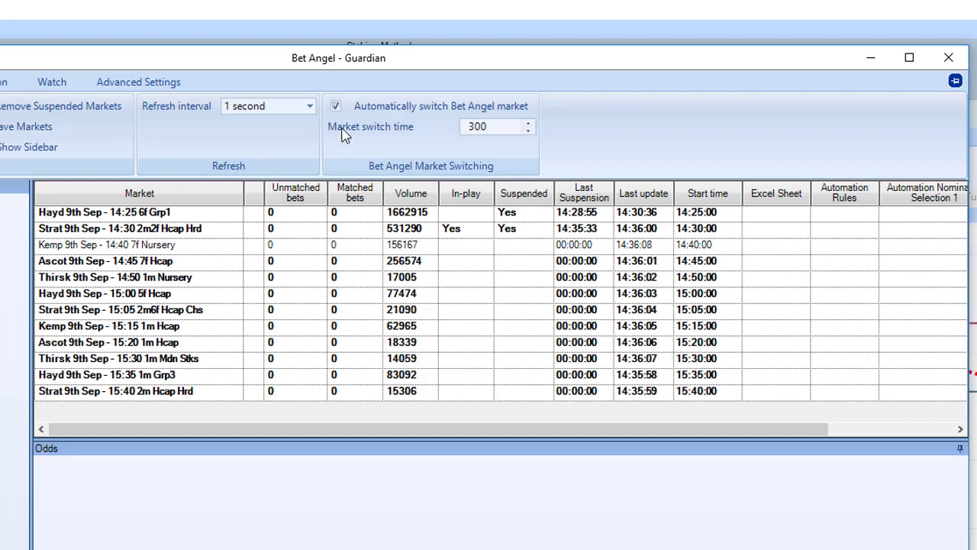
left_click(309, 106)
scroll(311, 145, "up", 5)
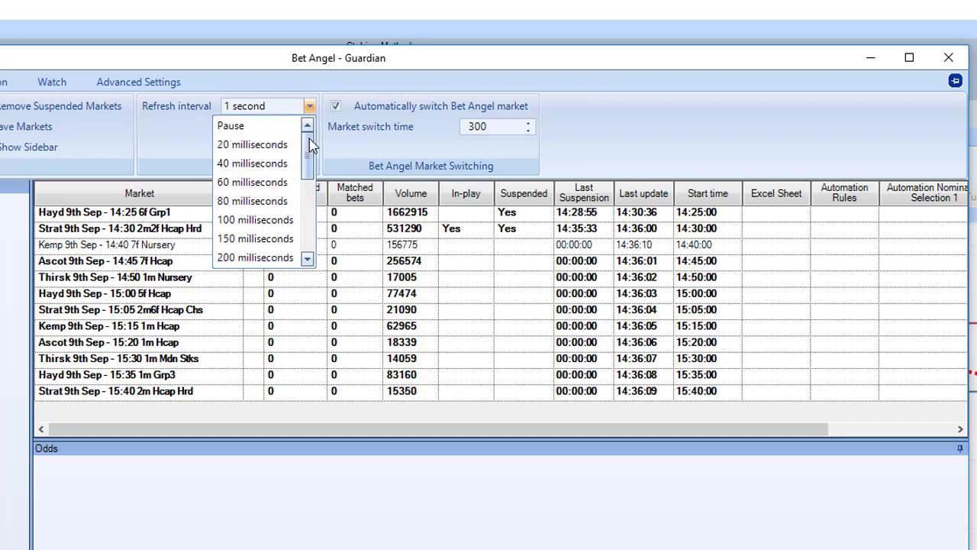
left_click(270, 145)
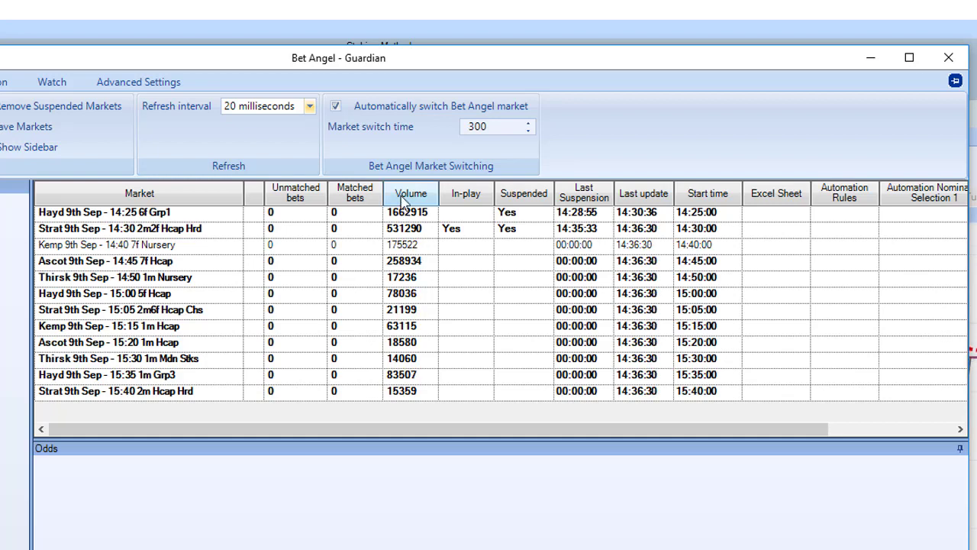
left_click(309, 107)
left_click_drag(310, 164, 310, 194)
left_click(268, 242)
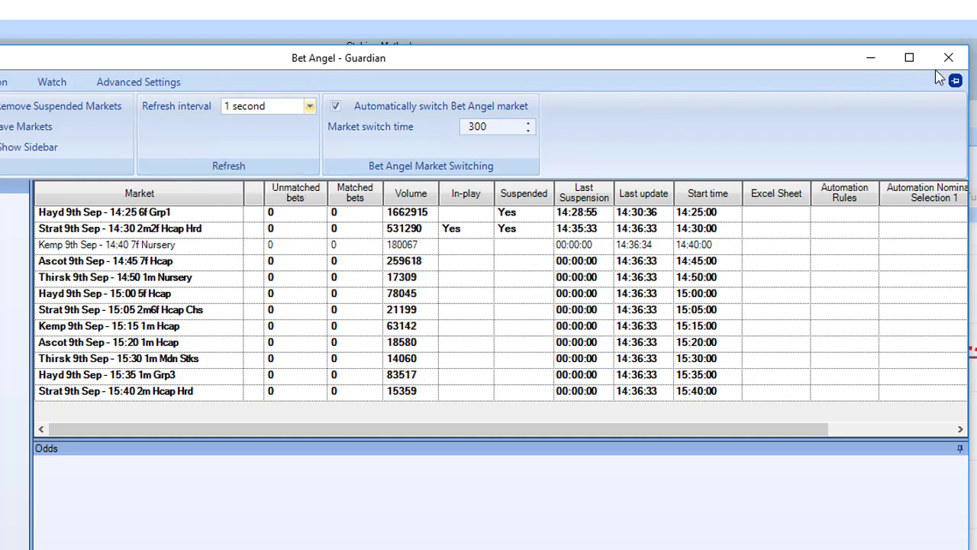
Close Guardian saving its market list, and confirm the ladder refresh is still 20 ms.
left_click(948, 57)
left_click(664, 514)
left_click(145, 115)
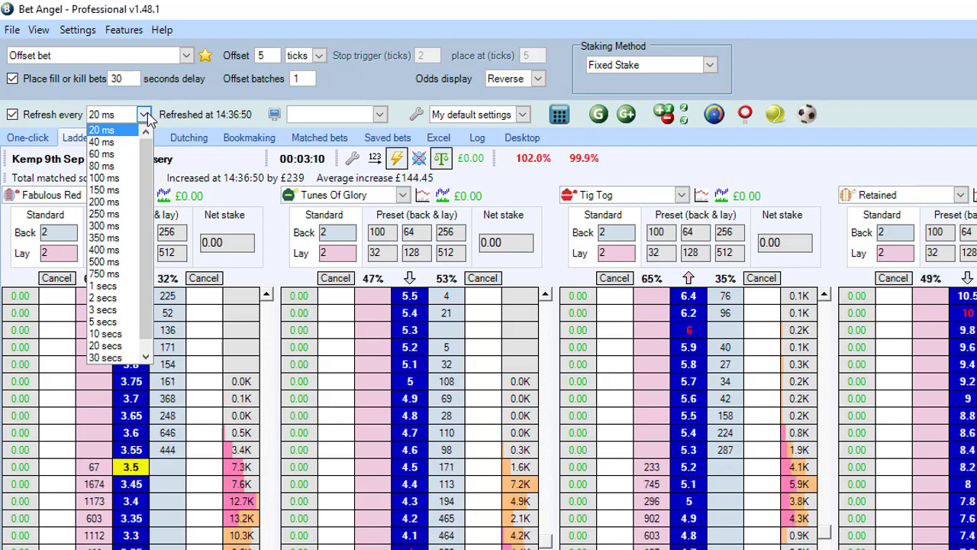
left_click(412, 118)
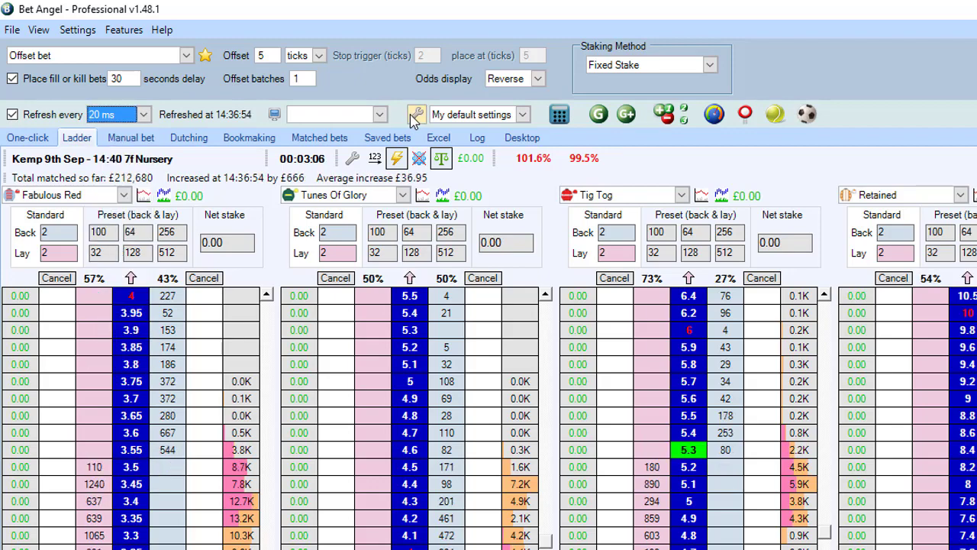
Verify exchange streaming is still on in Settings, then review the refresh interval list again.
left_click(414, 116)
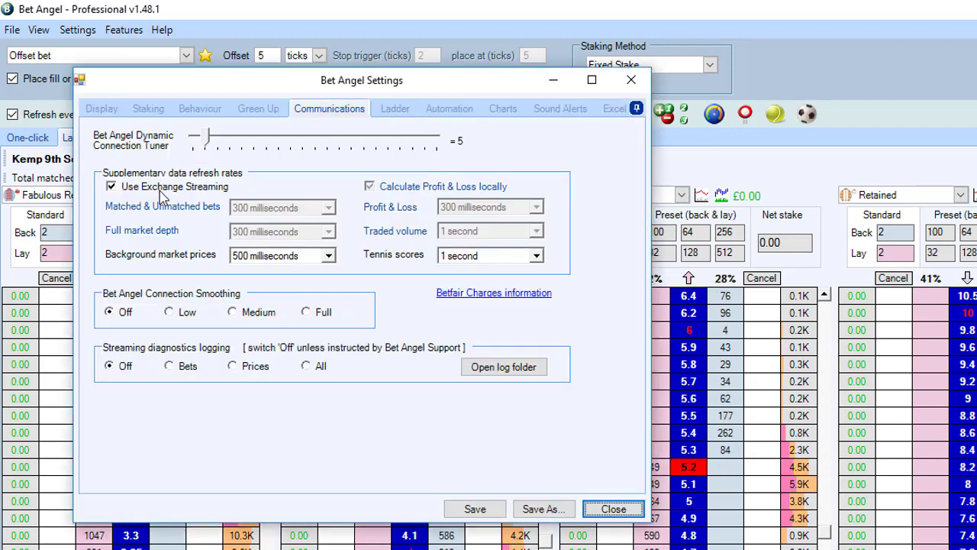
left_click(613, 509)
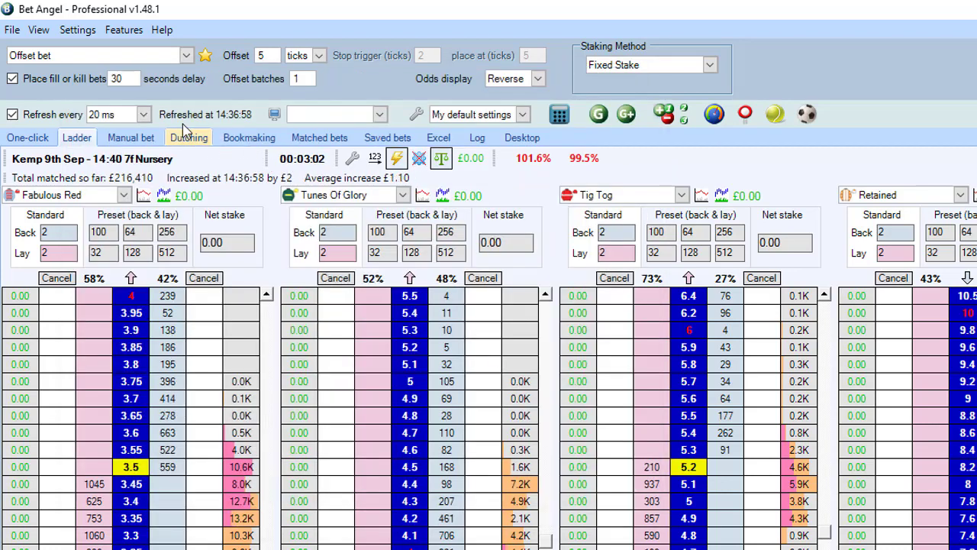
left_click(144, 115)
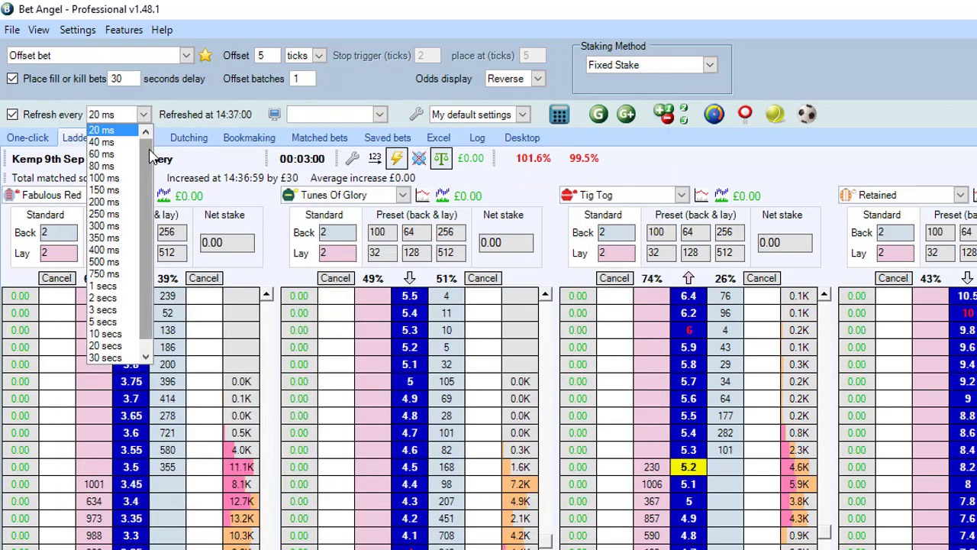
mouse_move(141, 195)
left_mouse_down()
mouse_move(139, 214)
mouse_move(140, 200)
left_mouse_up()
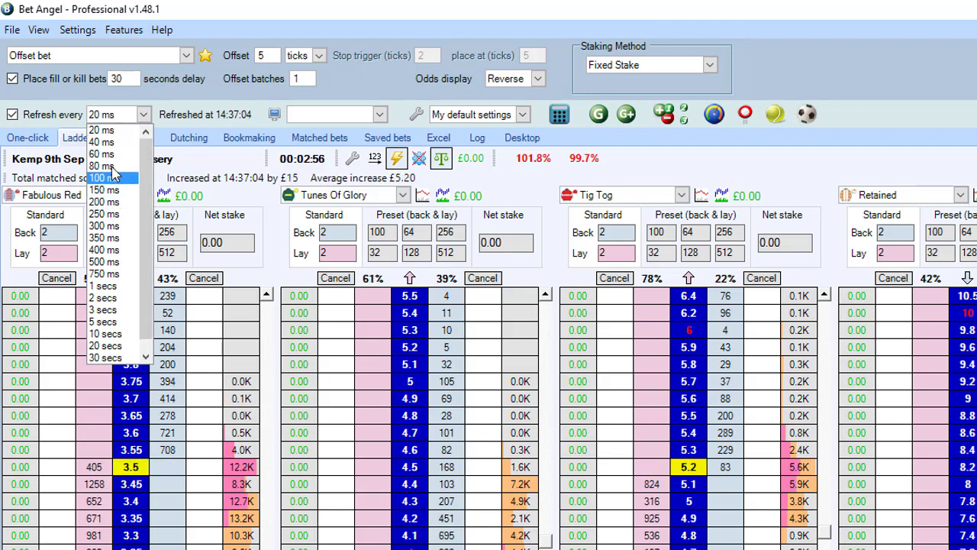